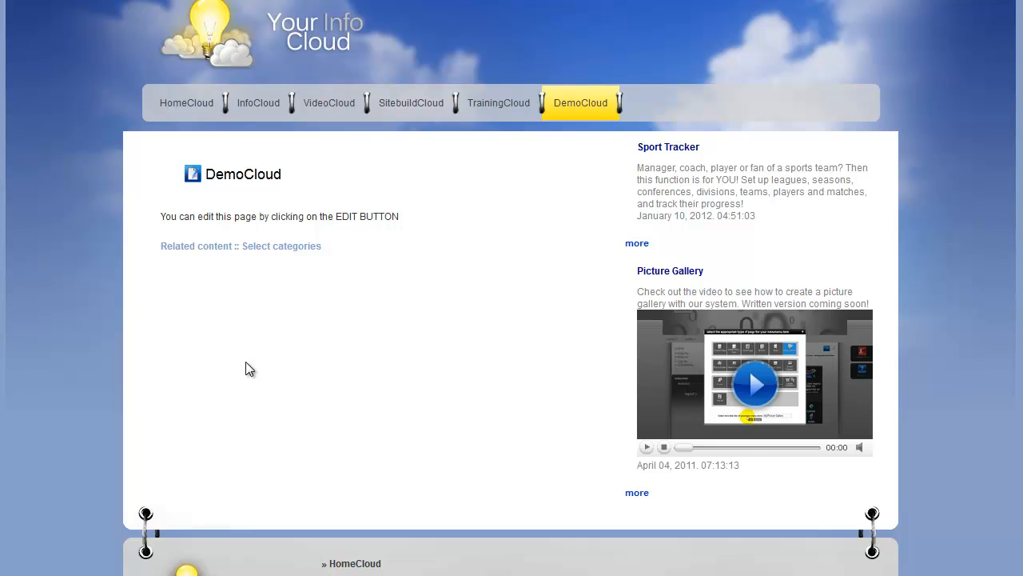
Open the DemoCloud page for editing.
left_click(193, 178)
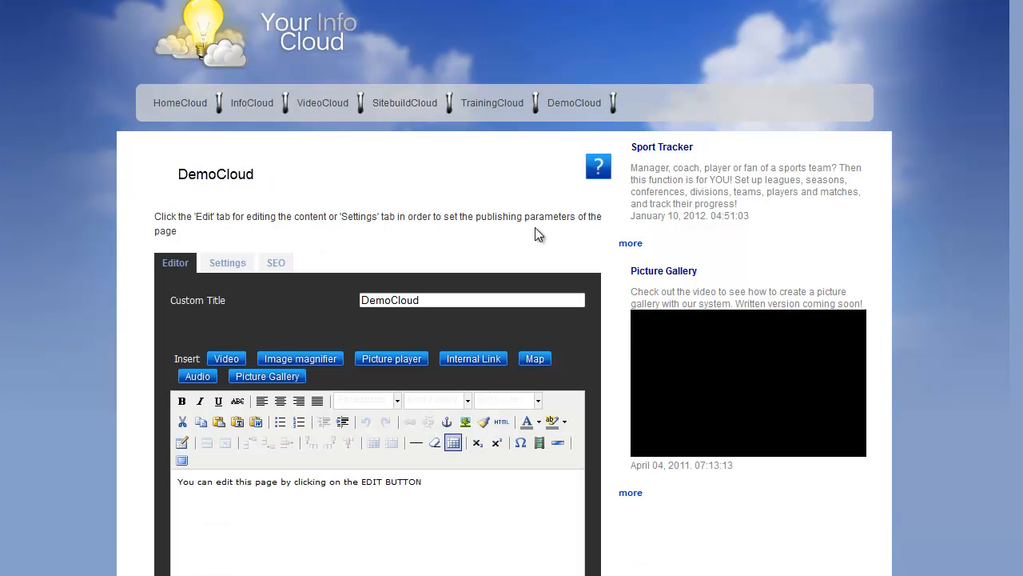
scroll(538, 233, "down", 3)
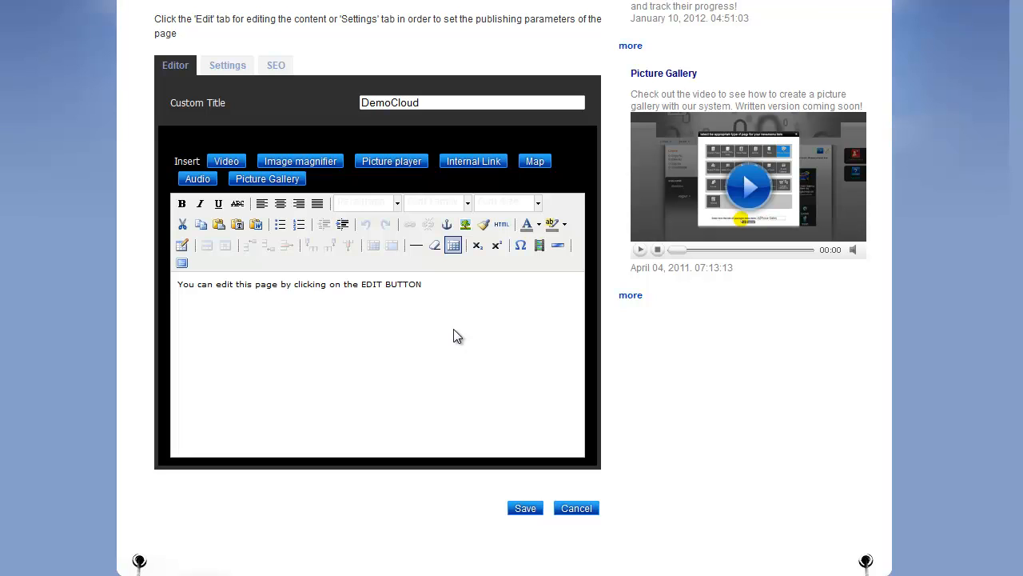
Try bulleted and numbered list formatting on the page's sentence, removing each one again.
left_click(278, 224)
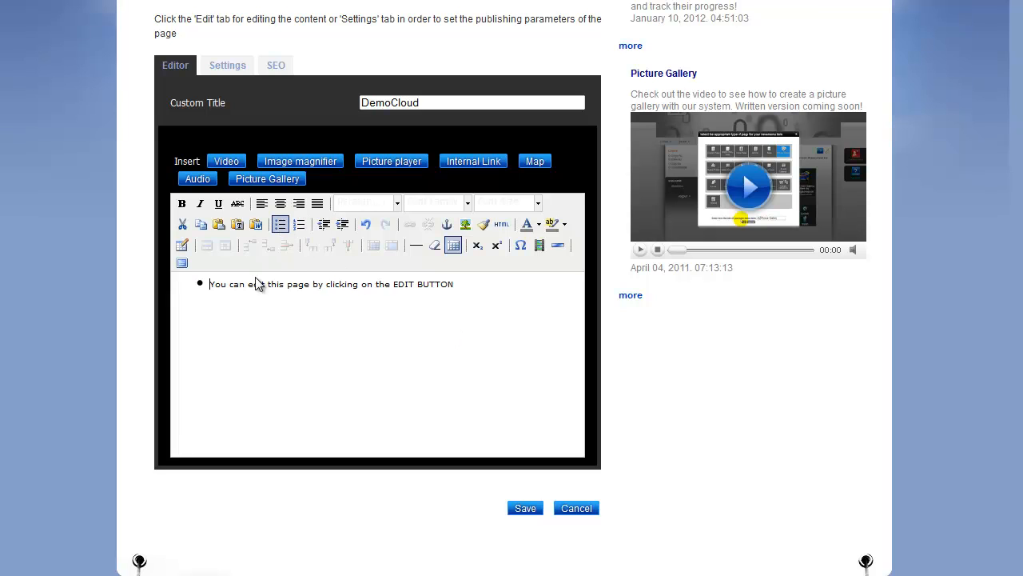
left_click(280, 226)
left_click(299, 226)
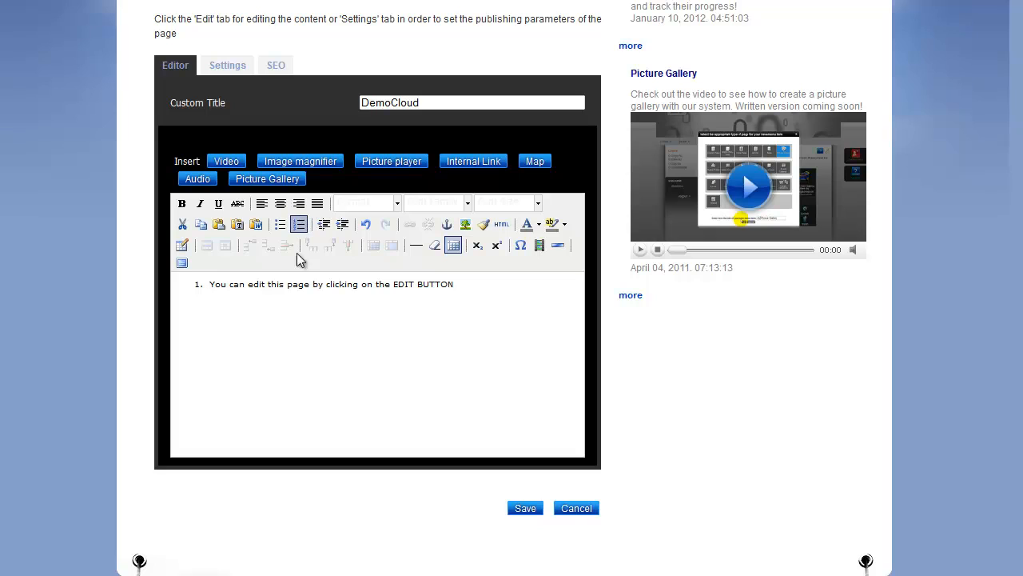
left_click(297, 229)
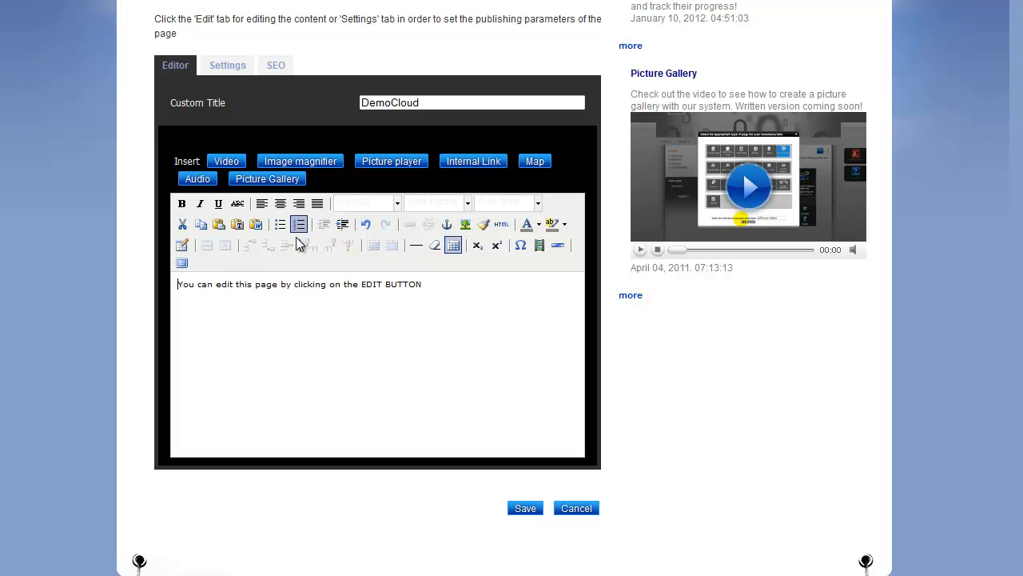
Start a new image in the page and choose examsitepic.jpg from the files folder as its source.
left_click(465, 225)
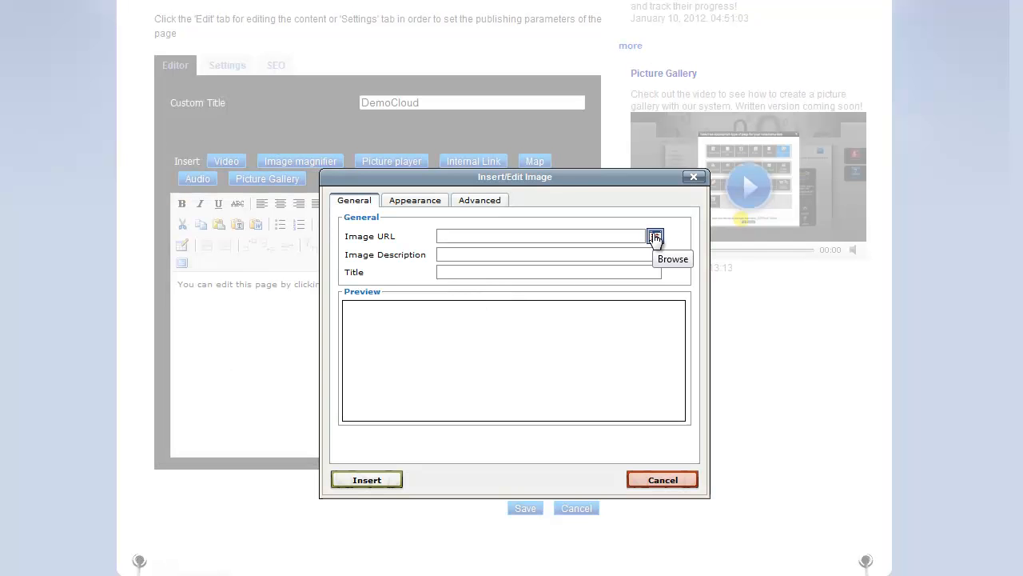
left_click(656, 240)
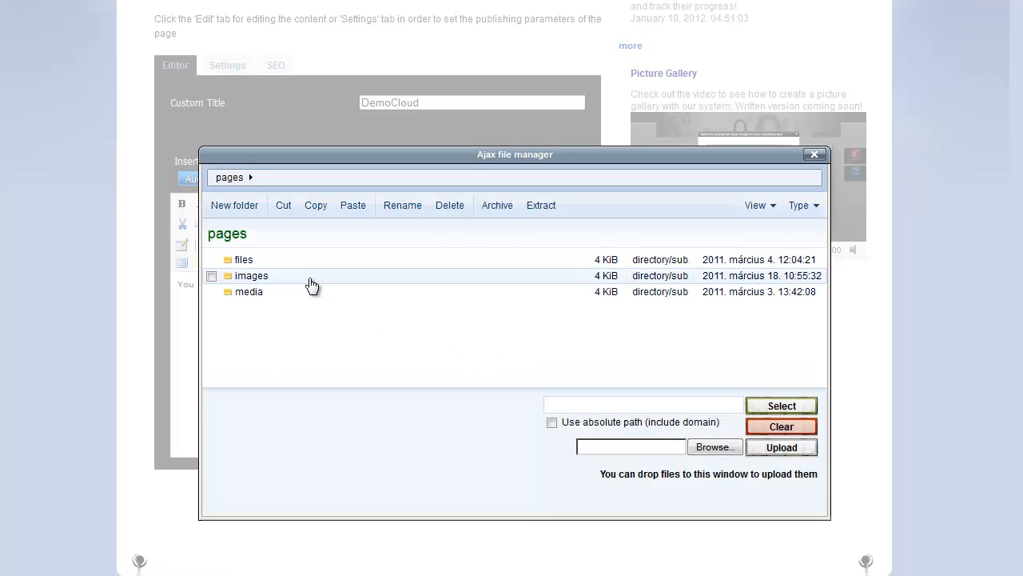
left_click(249, 261)
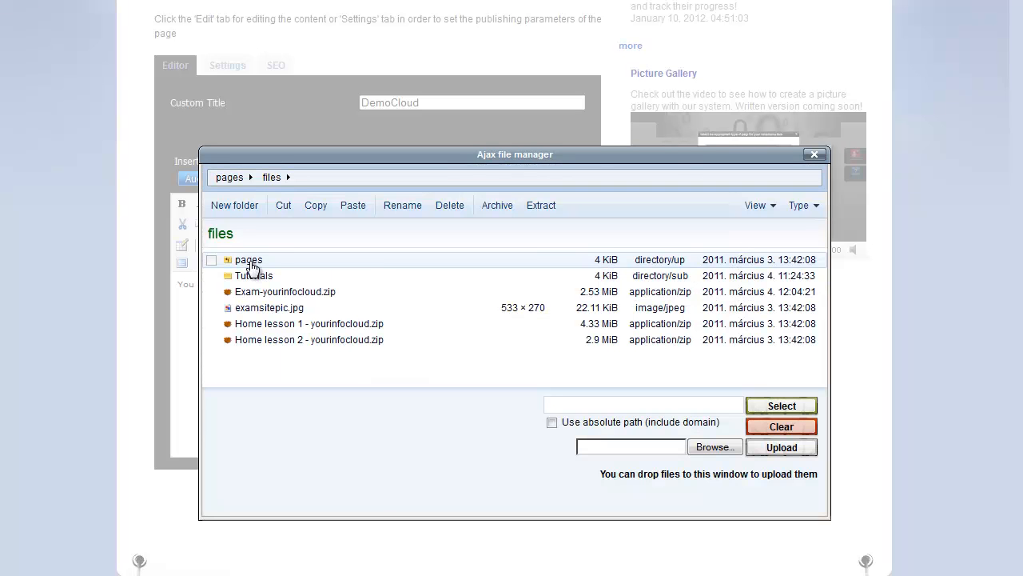
left_click(272, 310)
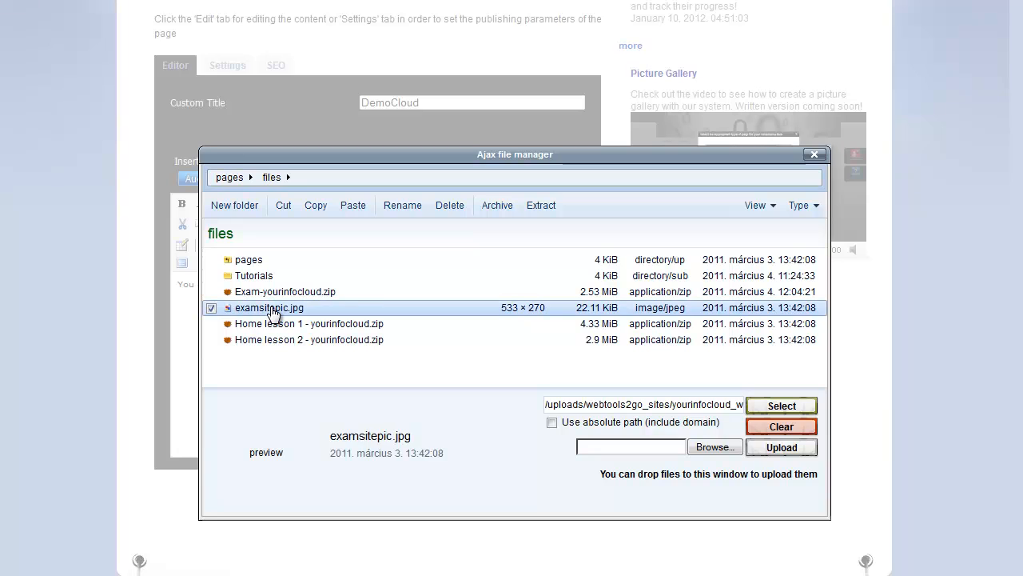
left_click(213, 310)
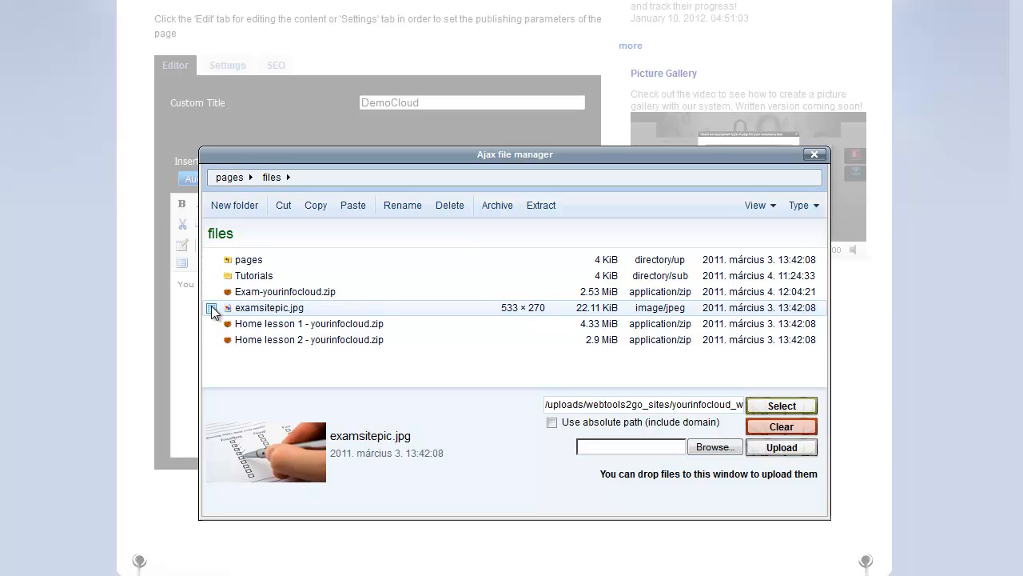
left_click(254, 314)
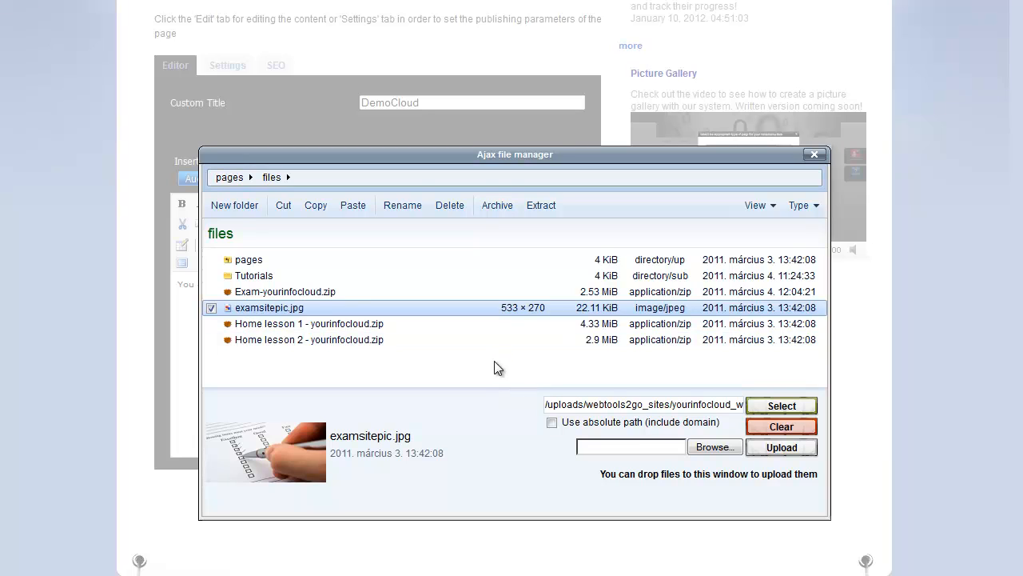
left_click_drag(567, 405, 758, 411)
left_click(710, 406)
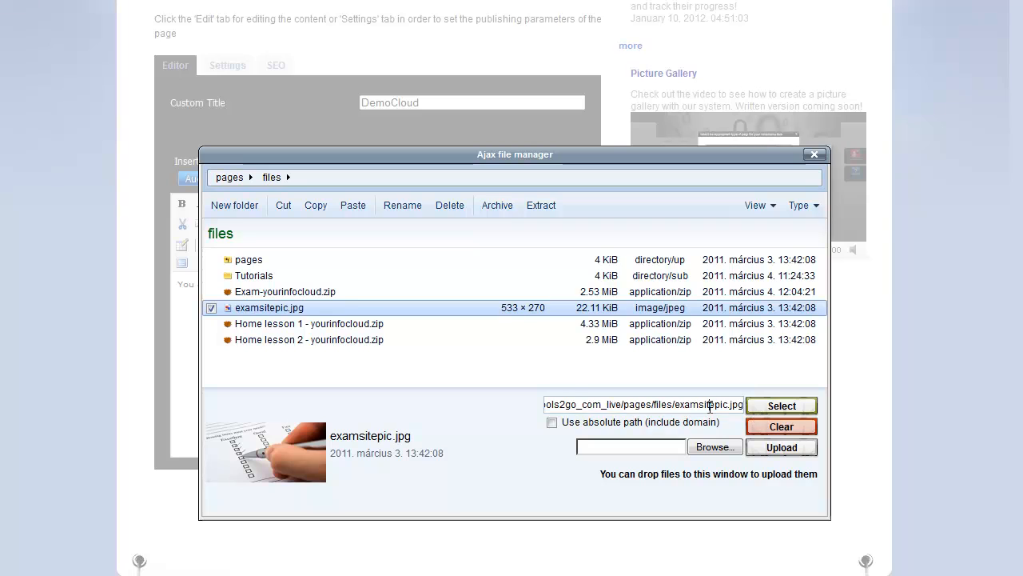
left_click(781, 405)
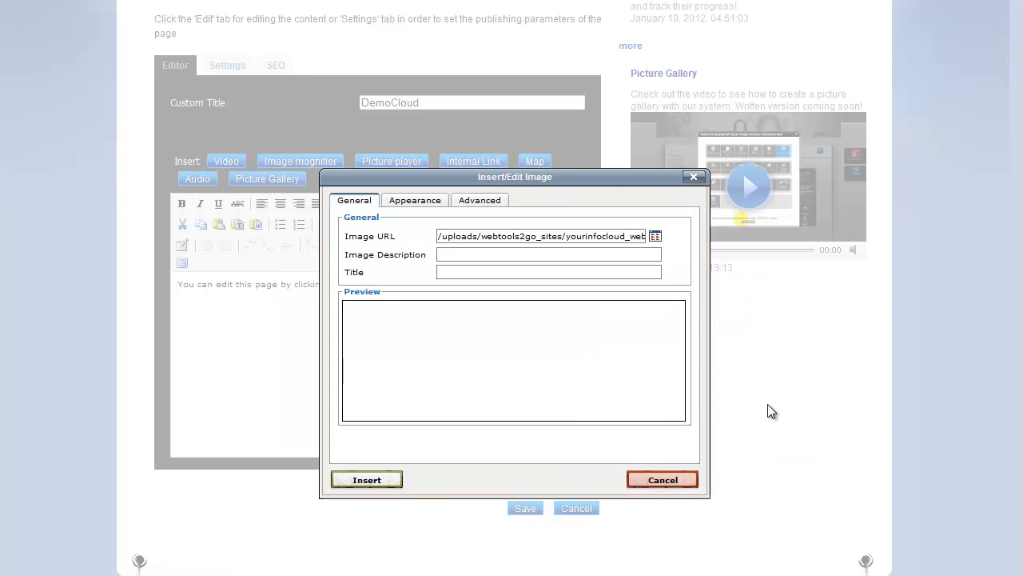
Review the image's appearance and alignment options, leave them unset, and insert the image without a description.
left_click(416, 206)
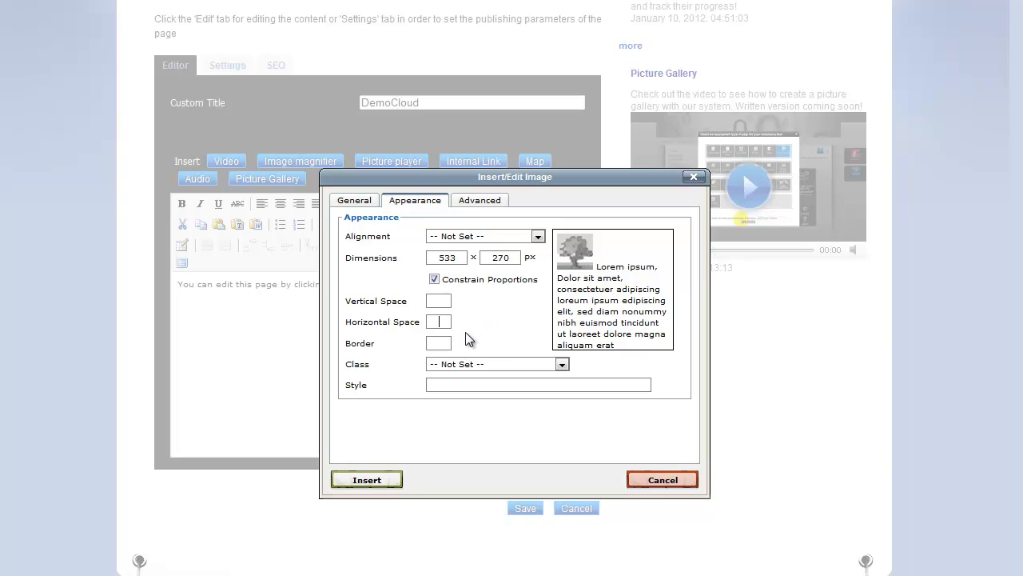
left_click(455, 239)
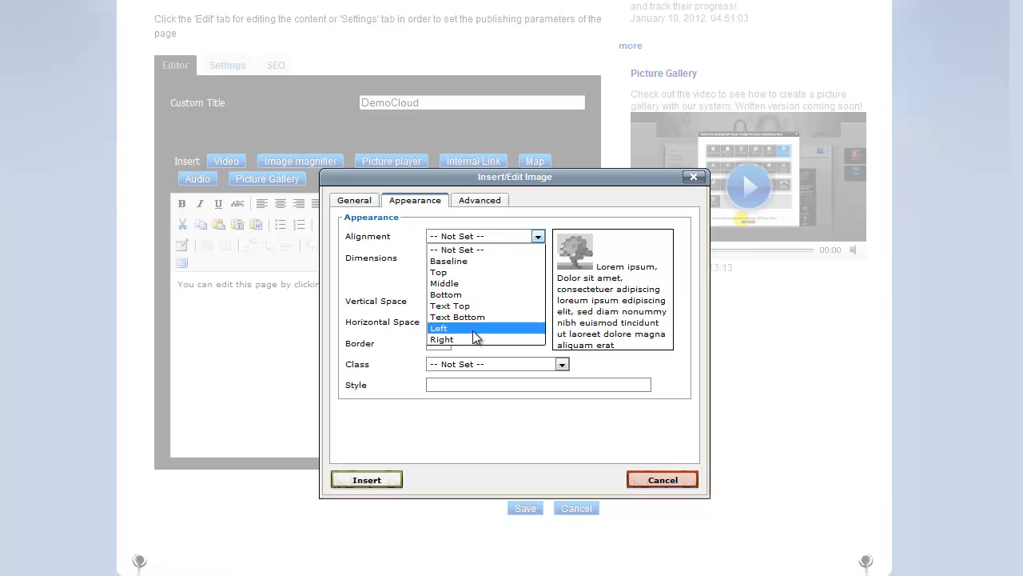
left_click(485, 429)
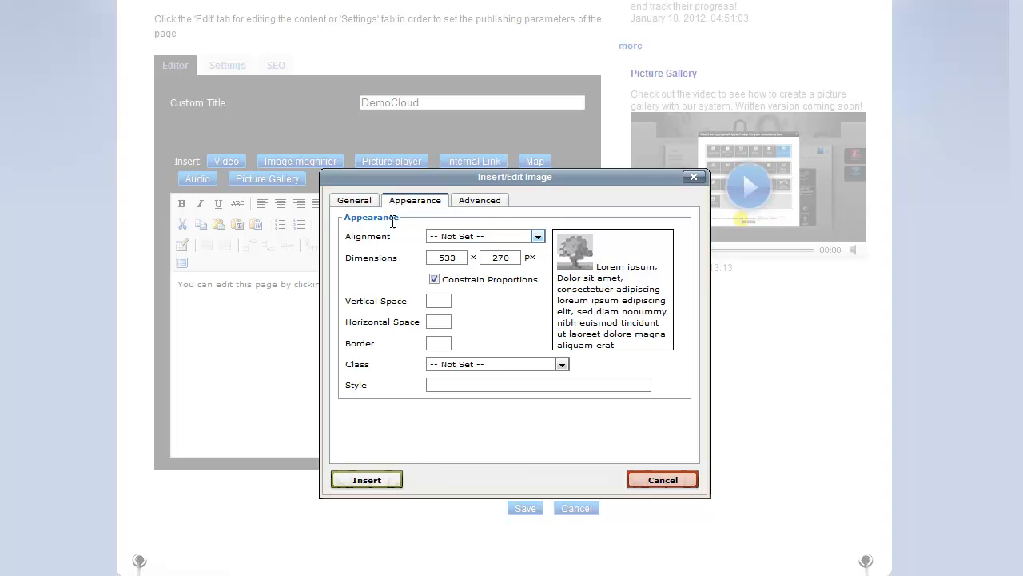
left_click(354, 200)
left_click(383, 482)
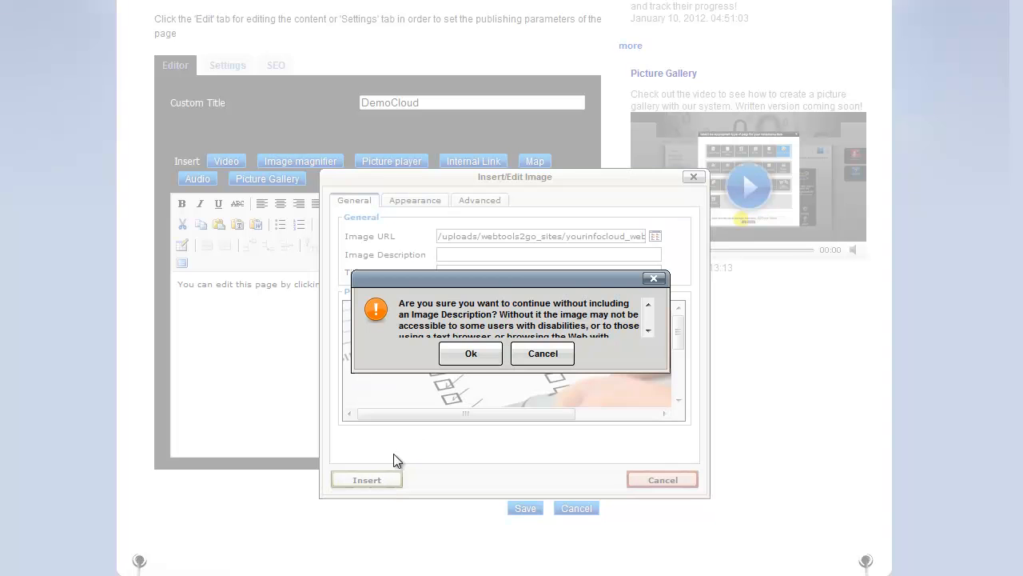
left_click(468, 350)
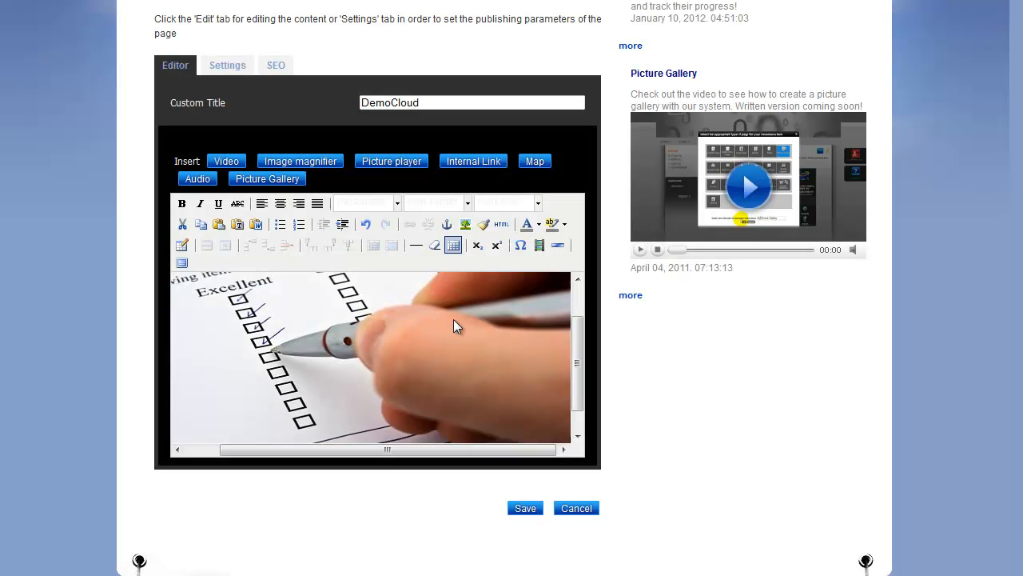
Turn the inserted image into a magnifiable thumbnail with a width of 200 and a height of 100.
scroll(480, 332, "down", 1)
scroll(477, 331, "up", 3)
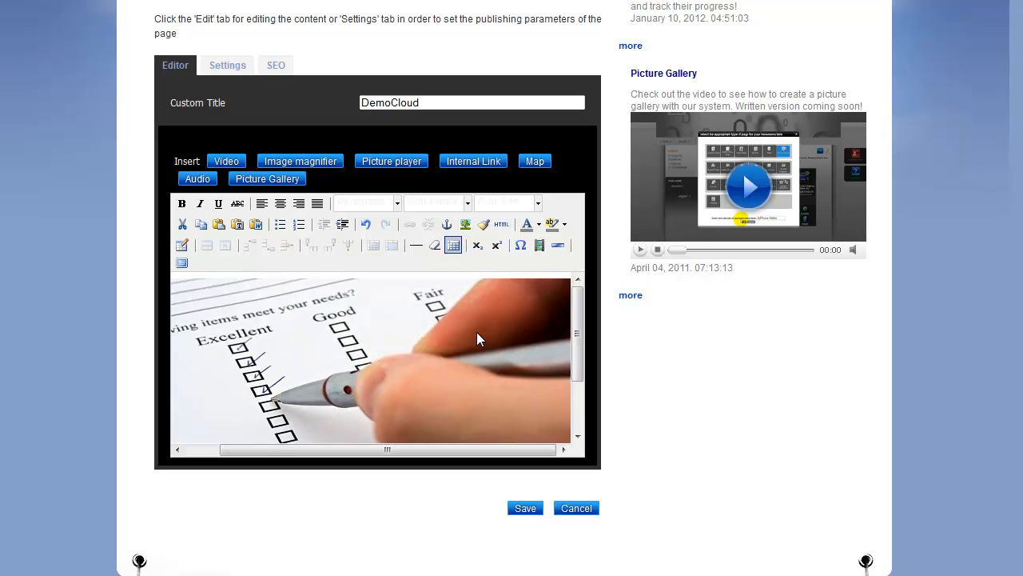
left_click_drag(450, 449, 412, 453)
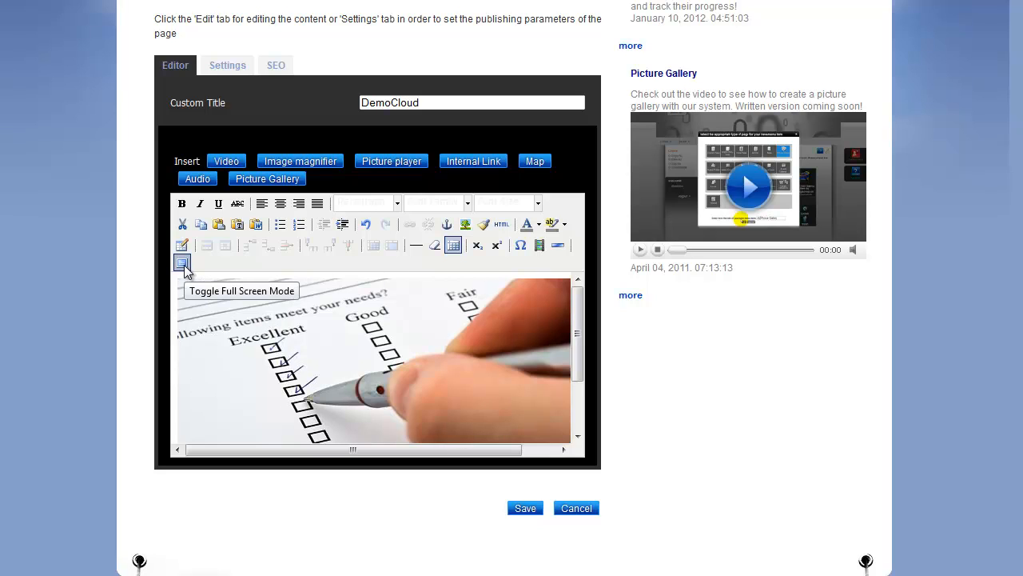
left_click(318, 331)
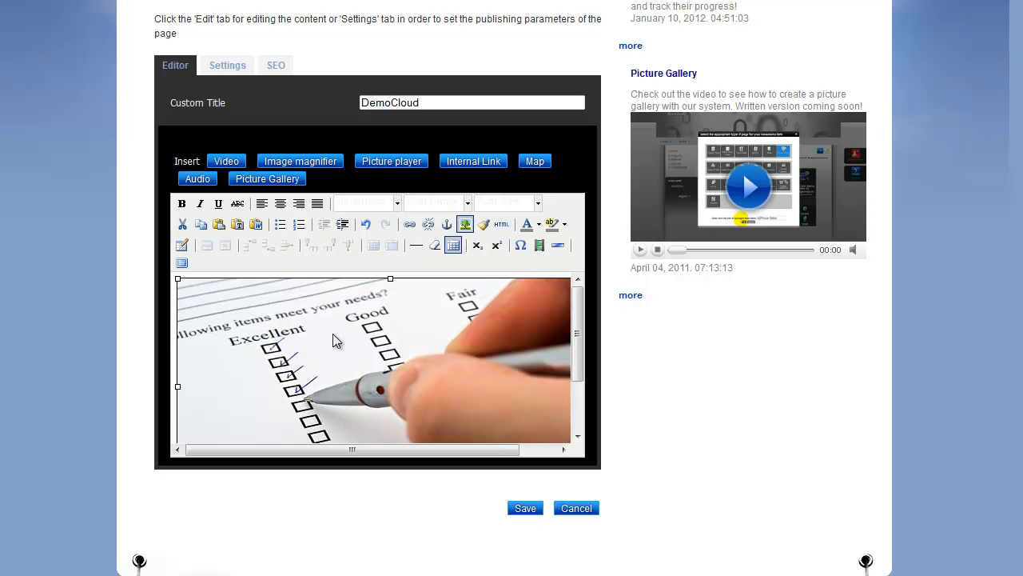
left_click(308, 164)
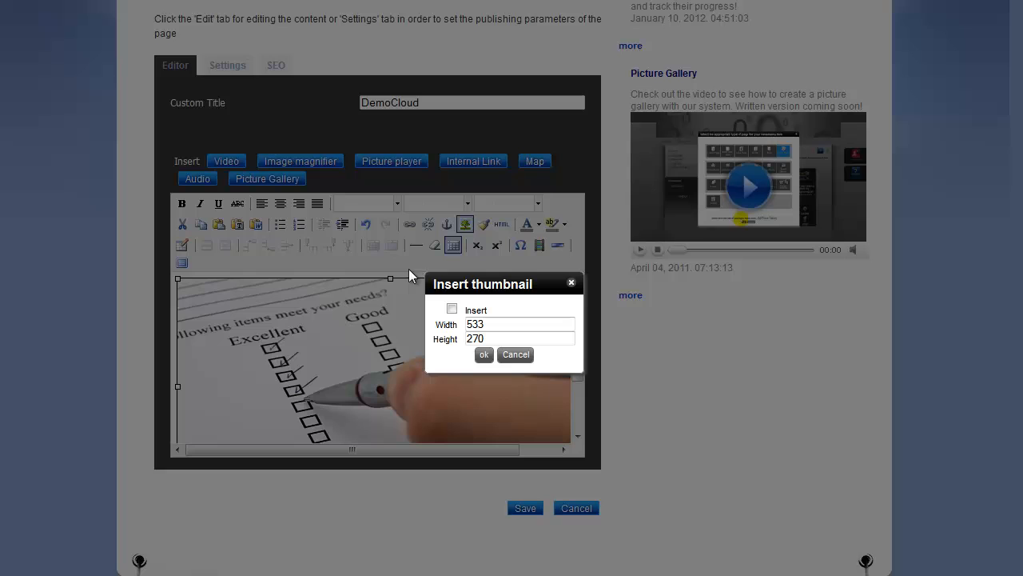
left_click(453, 309)
left_click_drag(485, 323, 433, 328)
type("200")
key("Tab")
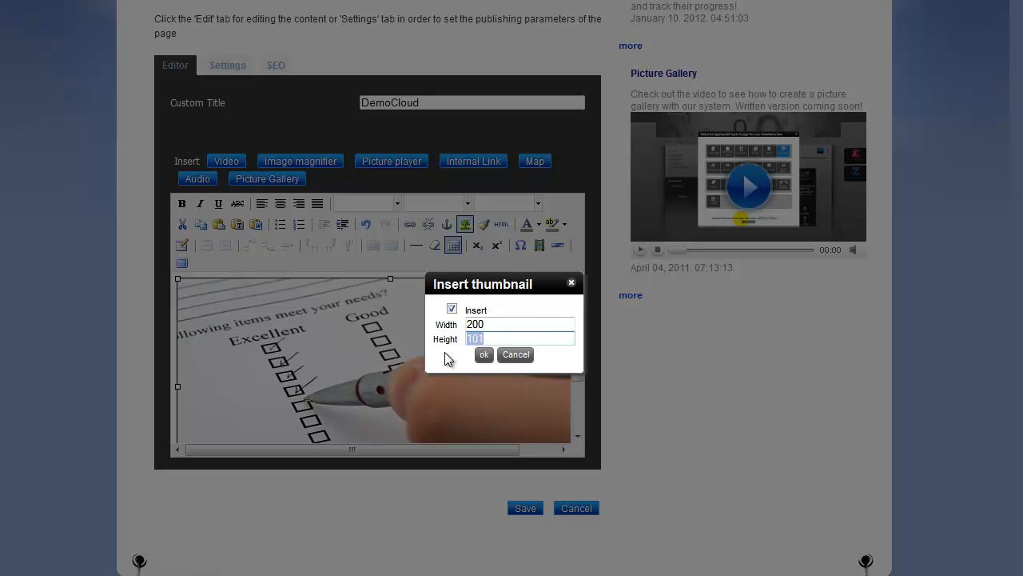
type("100")
left_click(484, 355)
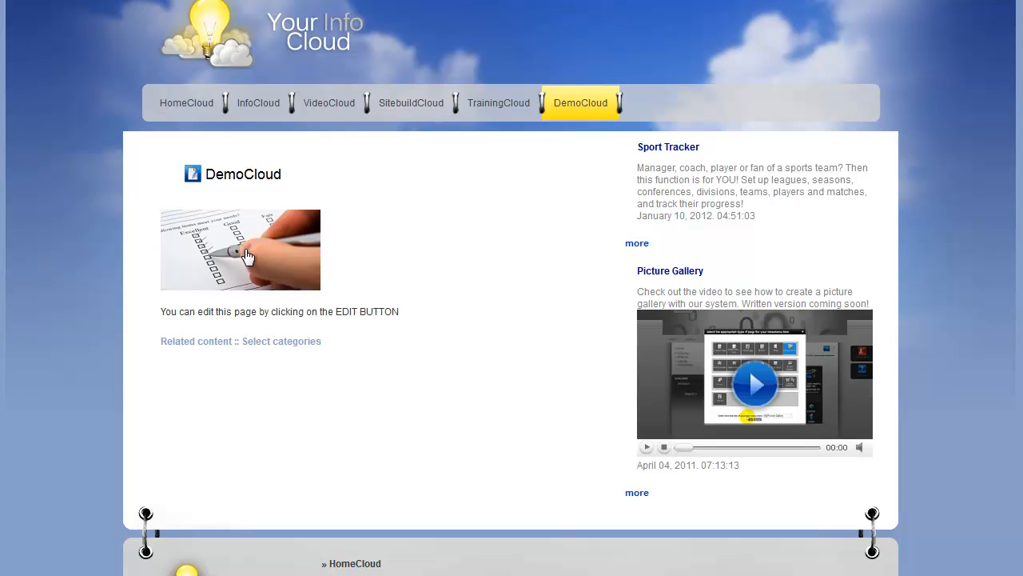
Enlarge the image from its thumbnail on the DemoCloud page and close the enlarged view.
left_click(246, 255)
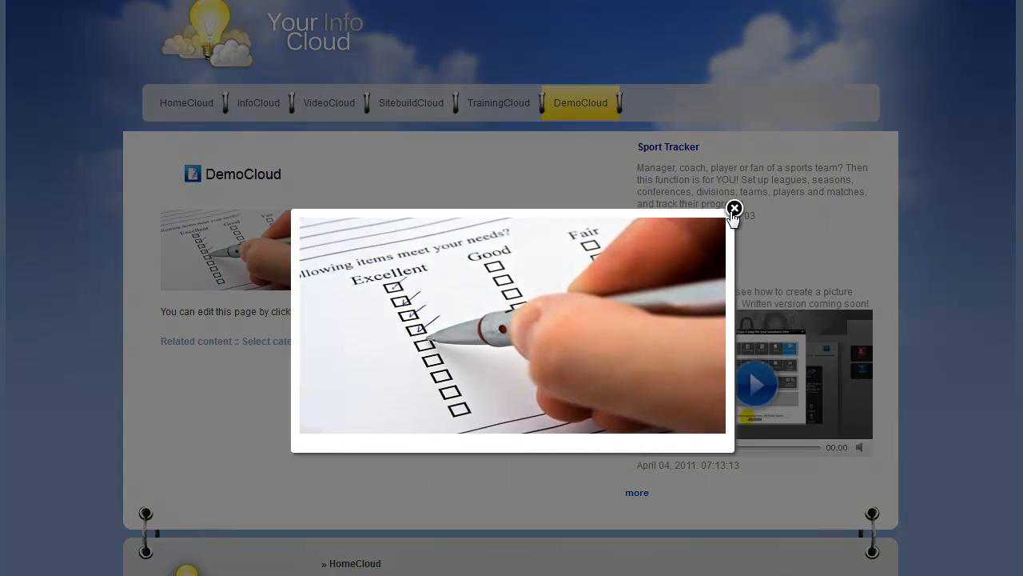
left_click(734, 209)
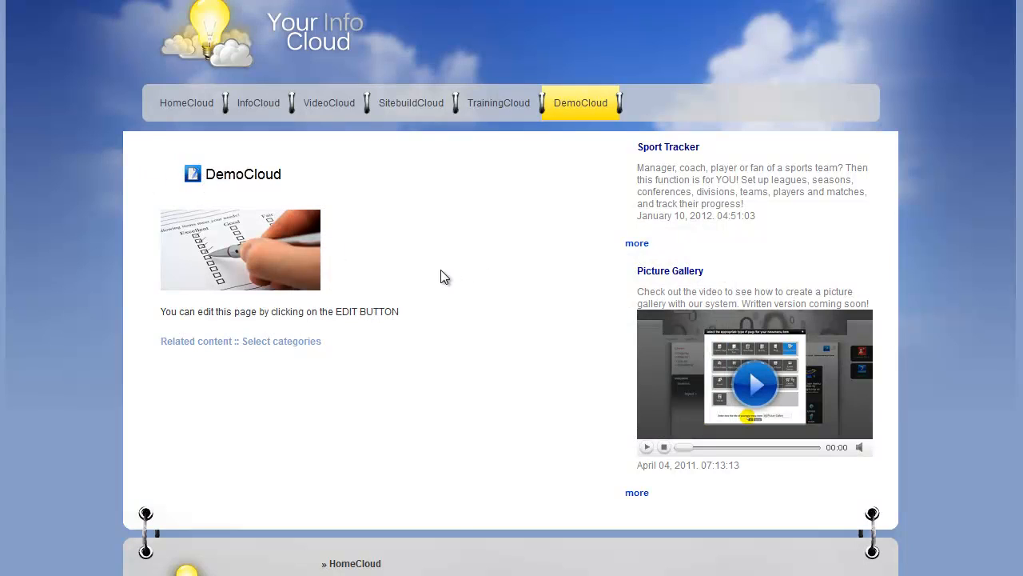
Delete the thumbnail image from the page content in the editor.
scroll(609, 398, "down", 2)
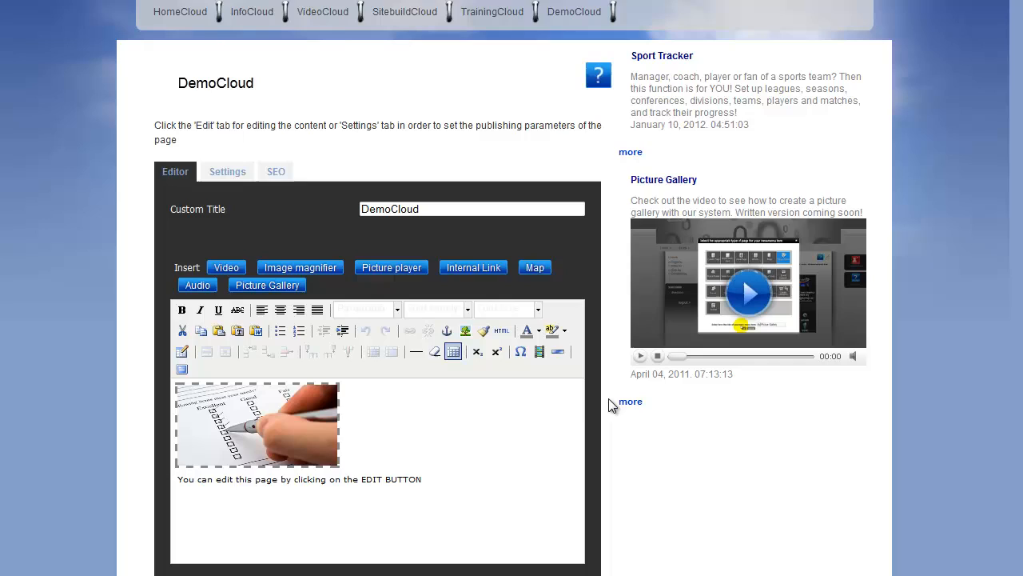
left_click(318, 416)
key("Delete")
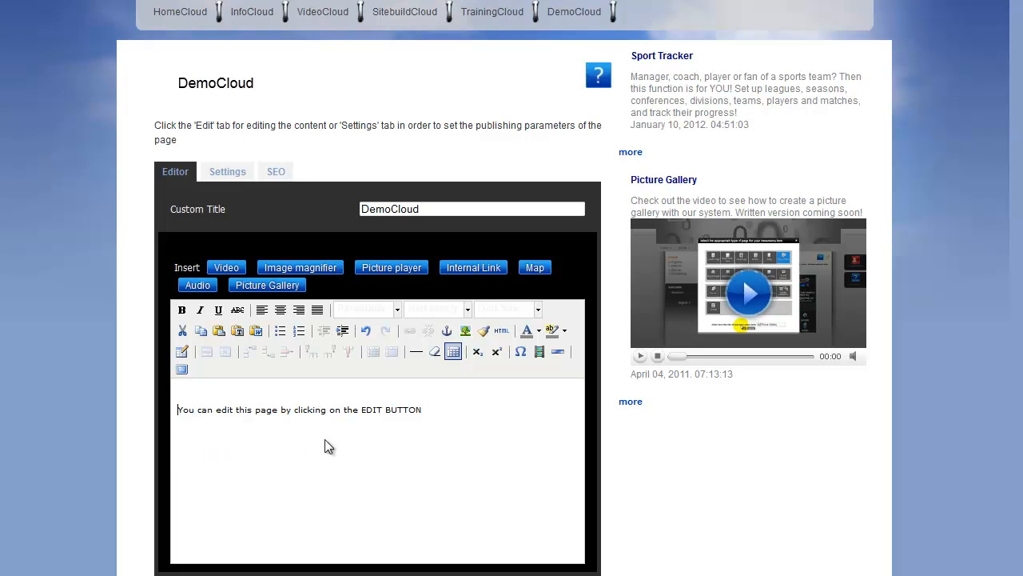
Insert an anchor named A before the page's sentence and enter the letter A on the empty line above.
left_click(447, 331)
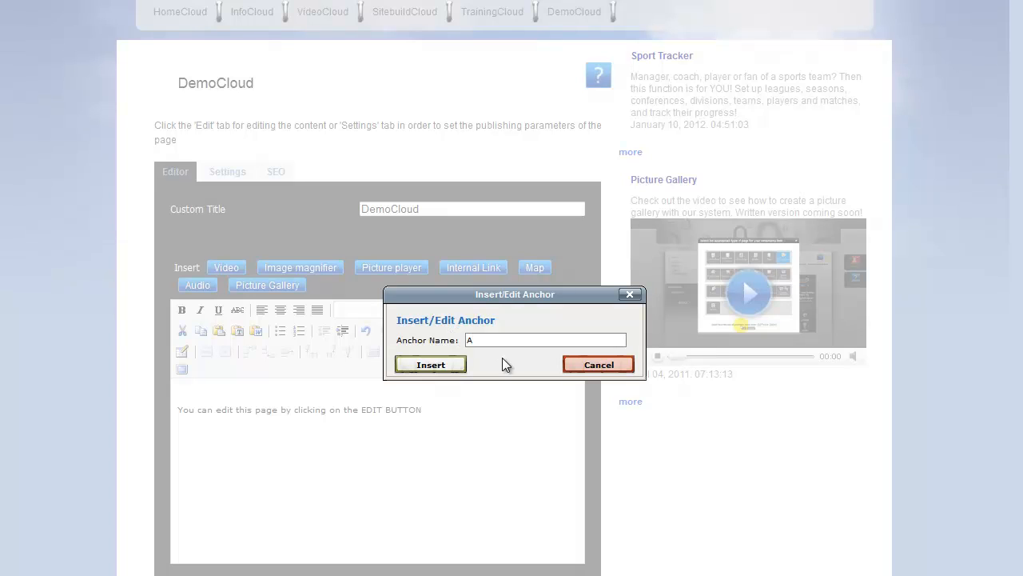
left_click(427, 364)
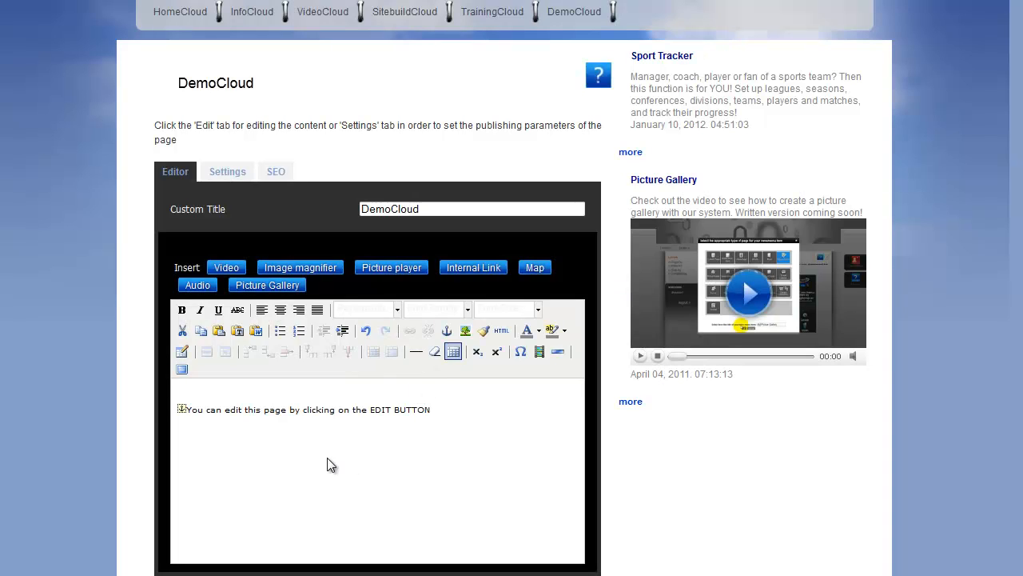
left_click(187, 386)
type("A")
Link the letter A on the first line to anchor A, opening in the same window.
key("shift+Left")
left_click(408, 331)
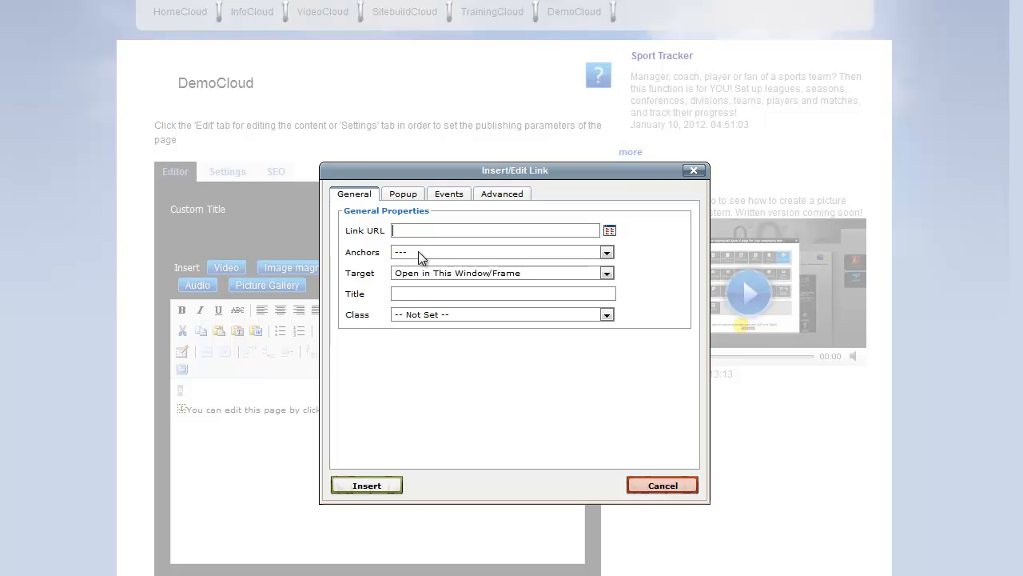
left_click_drag(350, 257, 407, 257)
left_click(415, 253)
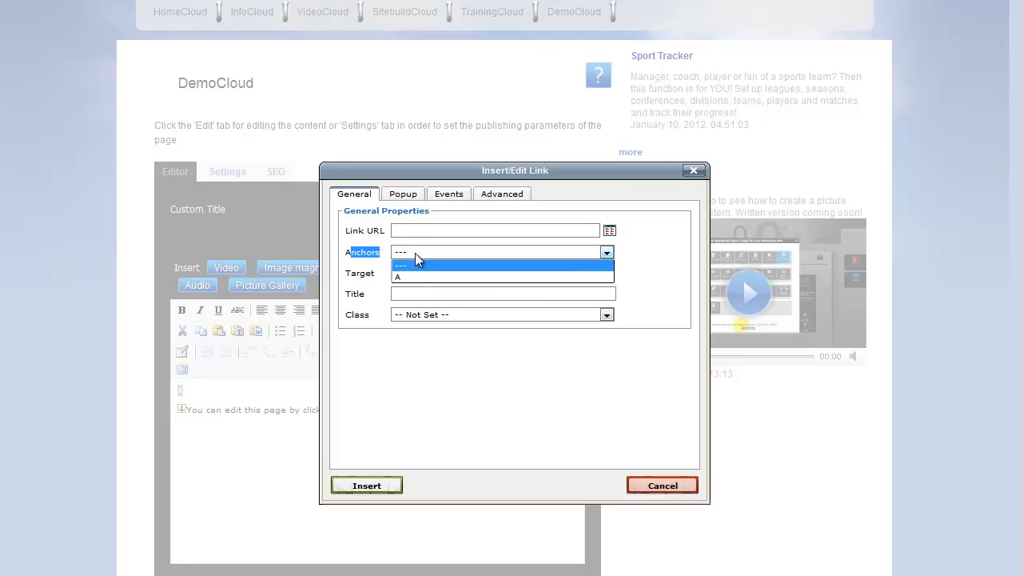
left_click(419, 275)
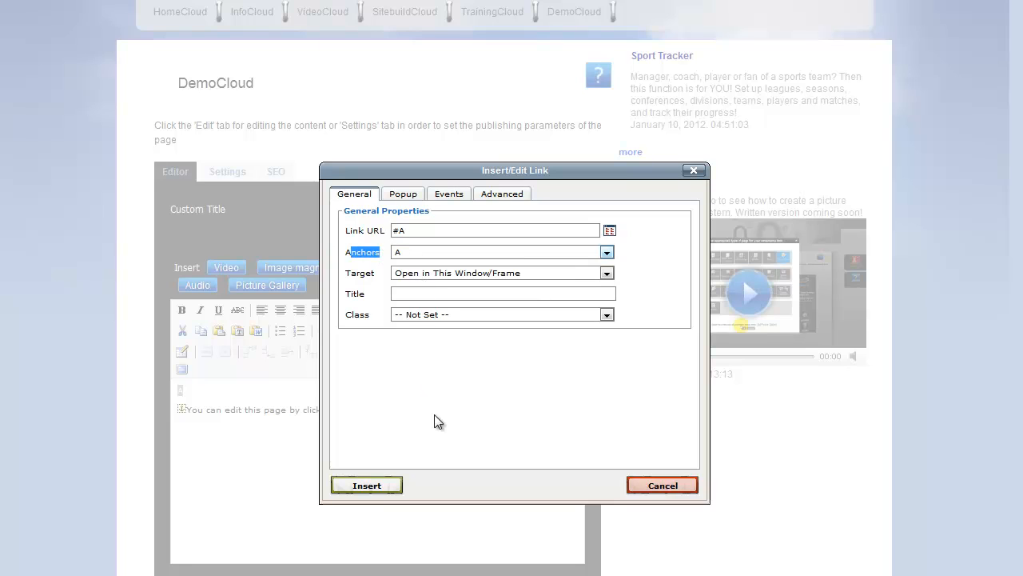
left_click(392, 485)
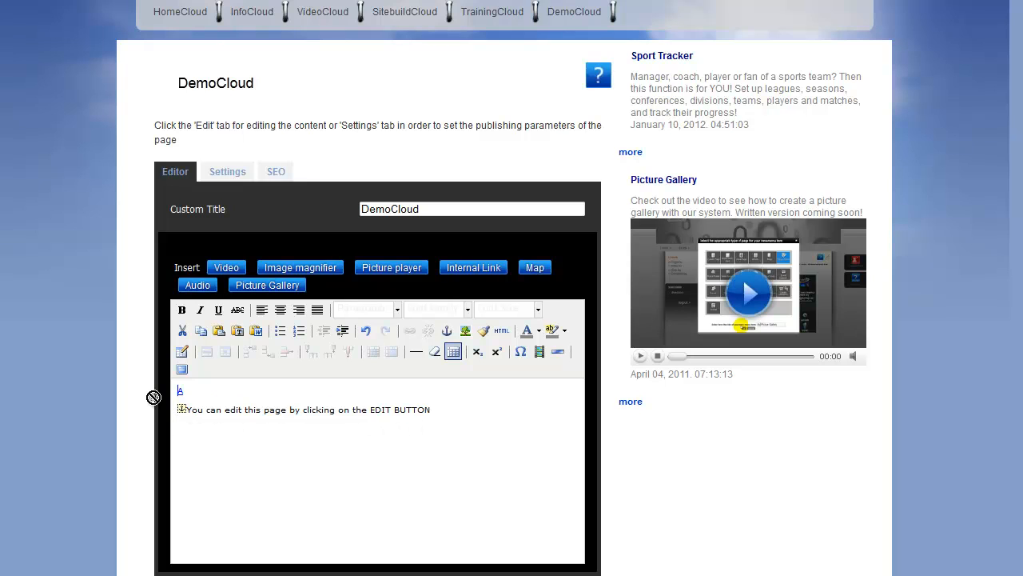
left_click_drag(429, 409, 192, 409)
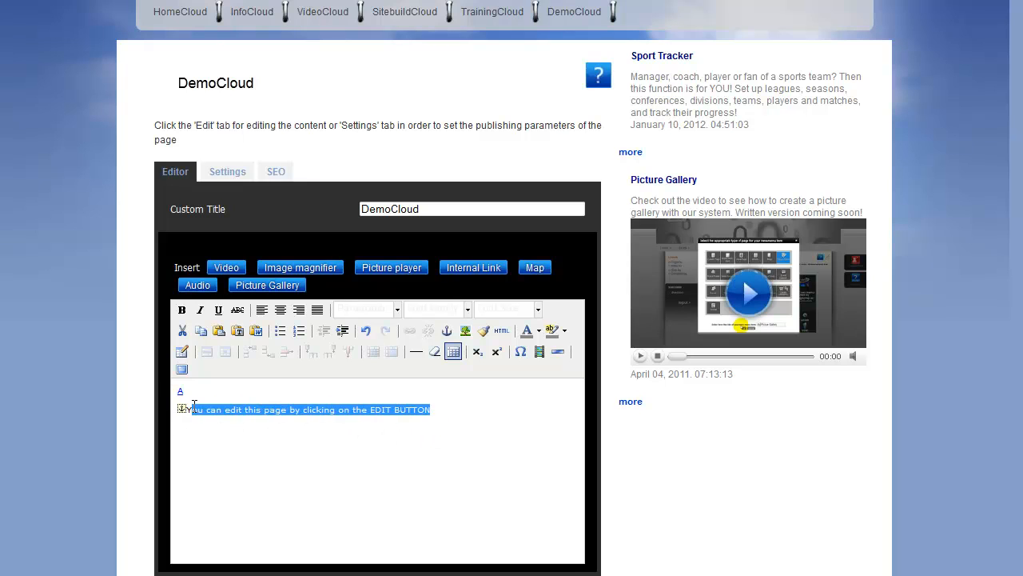
left_click(271, 429)
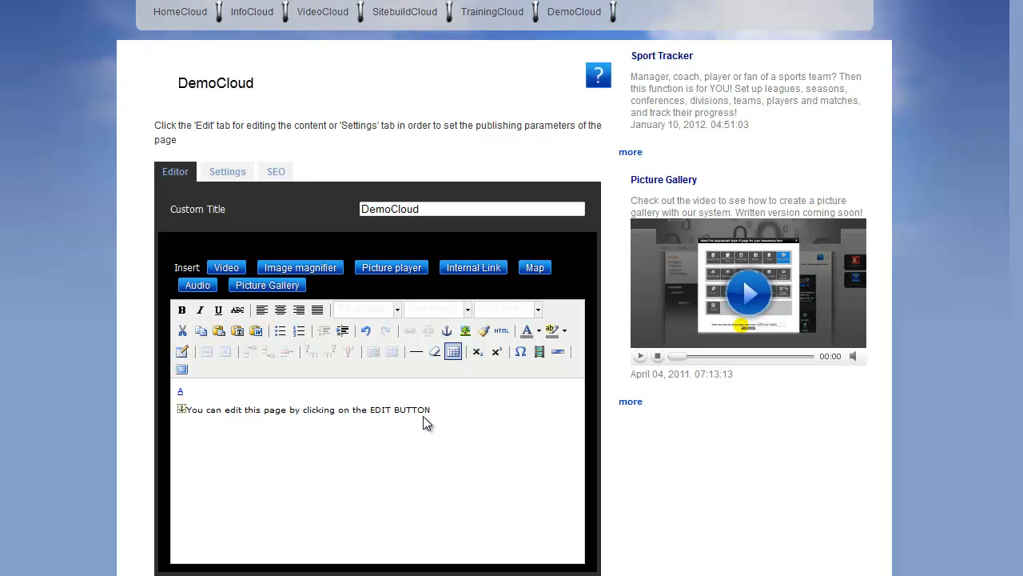
double_click(271, 411)
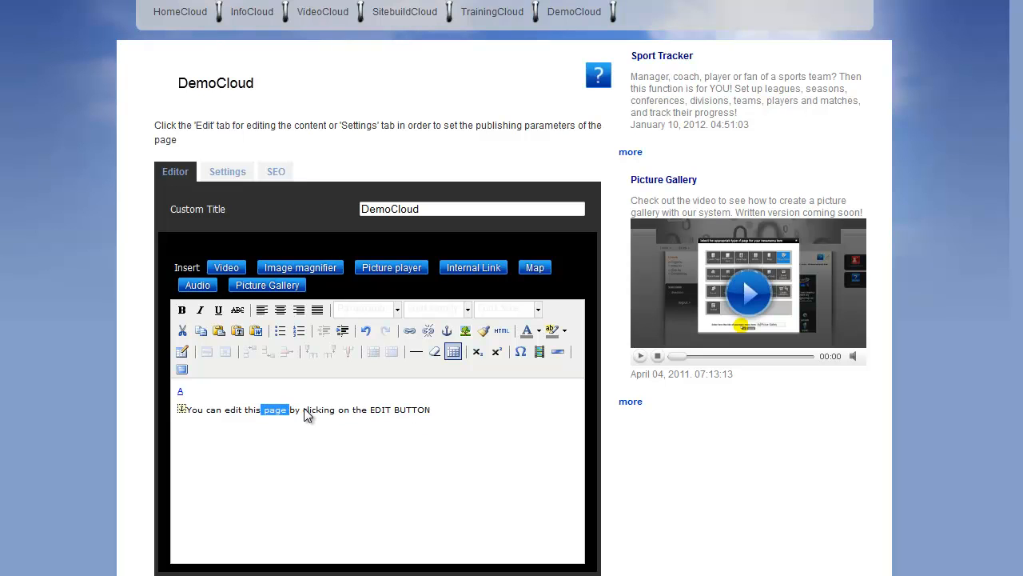
left_click(409, 330)
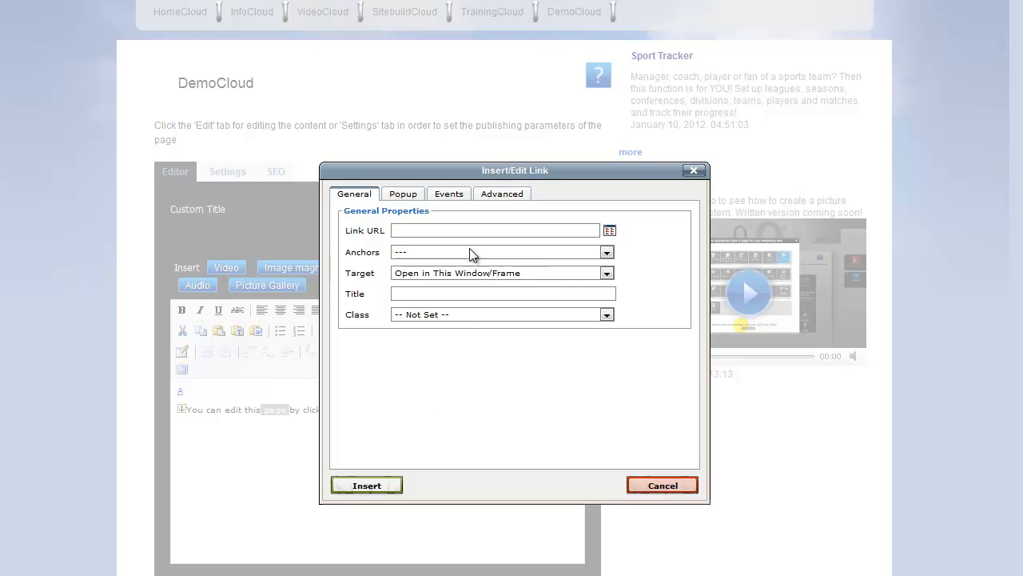
left_click(441, 231)
left_click(445, 231)
type("http")
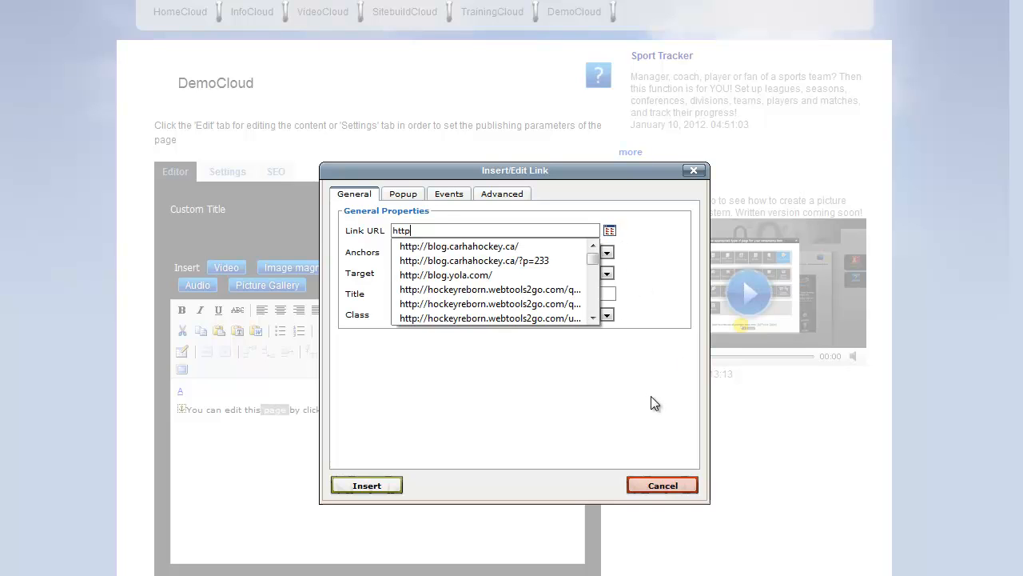
type(".//youtu")
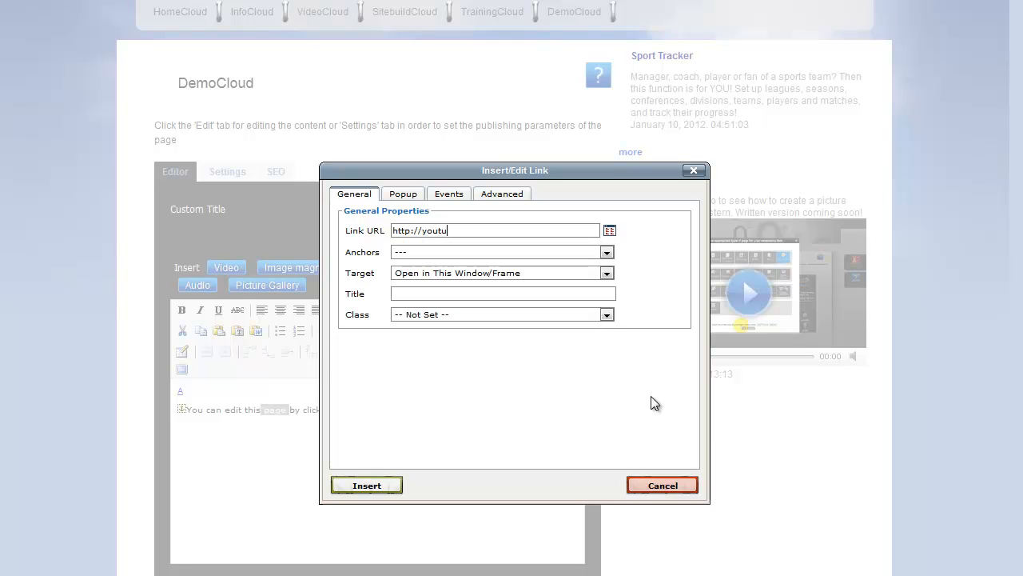
type("be.com")
Set the link to open in this window, title it YouTube, and insert it.
left_click(469, 274)
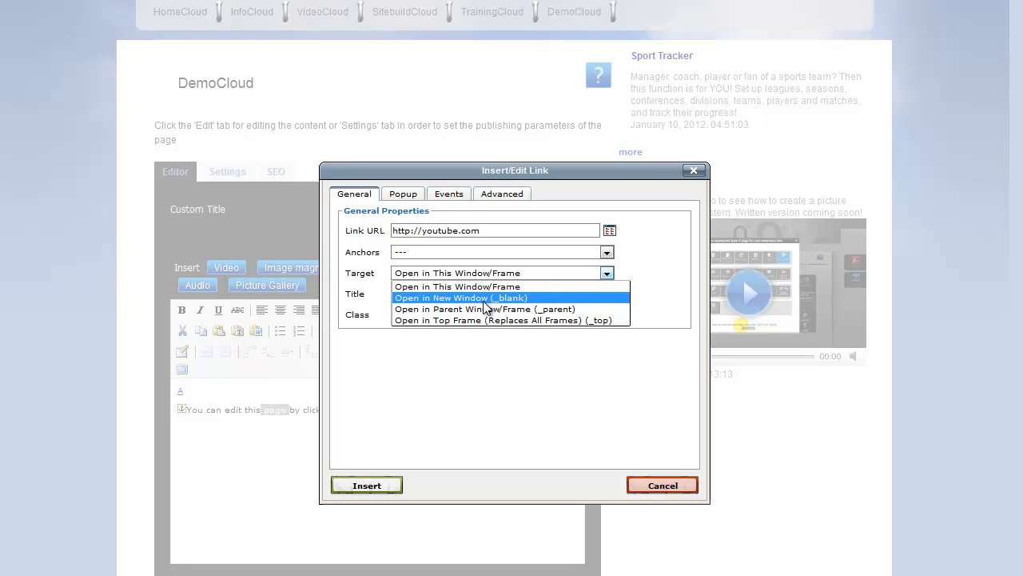
left_click(434, 288)
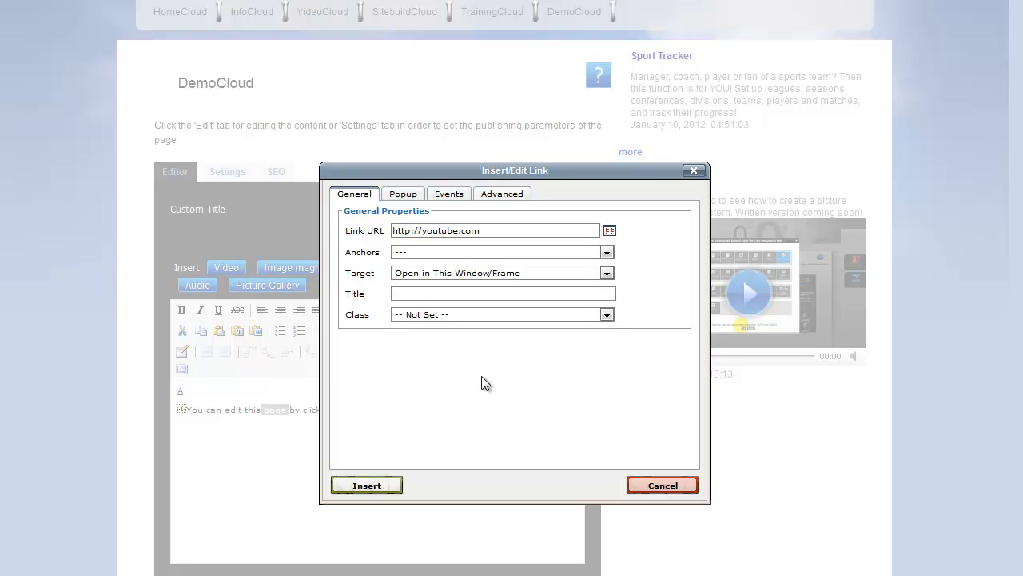
type("YouTUbe")
key("BackSpace")
key("BackSpace")
key("BackSpace")
type("ube")
left_click(349, 487)
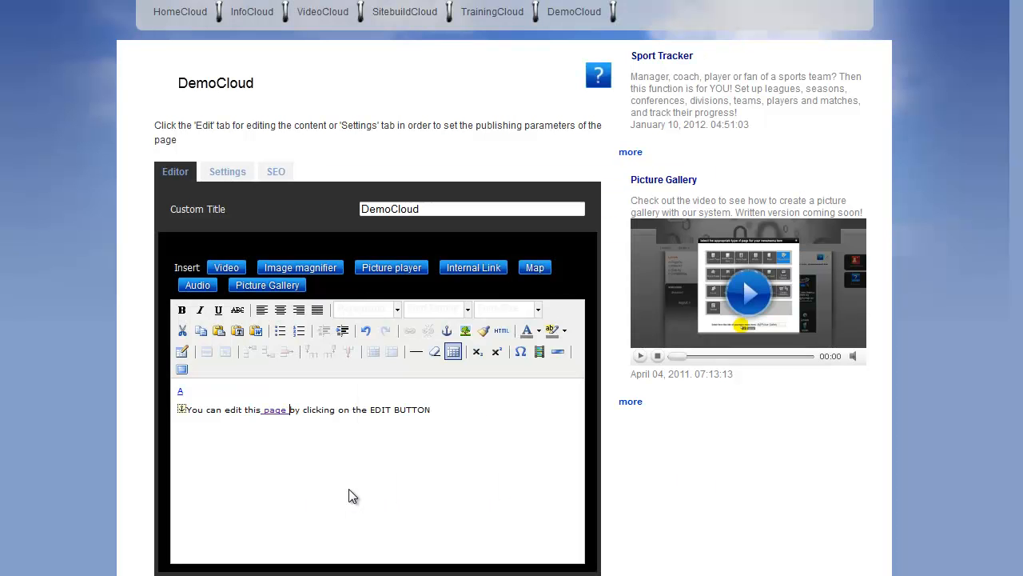
Save the DemoCloud page and follow the linked word "page" to test it.
scroll(689, 478, "down", 2)
left_click(525, 523)
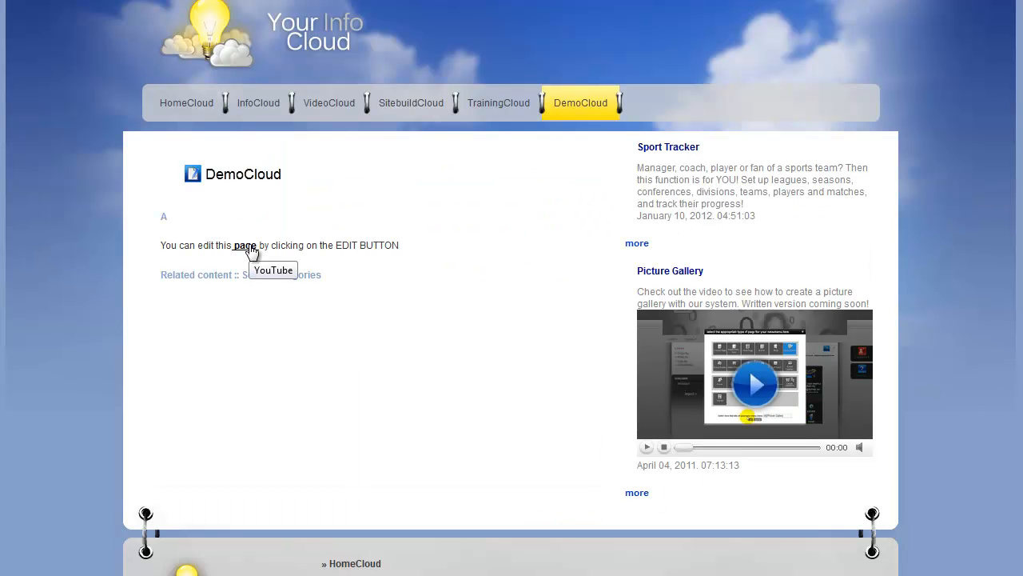
left_click(251, 248)
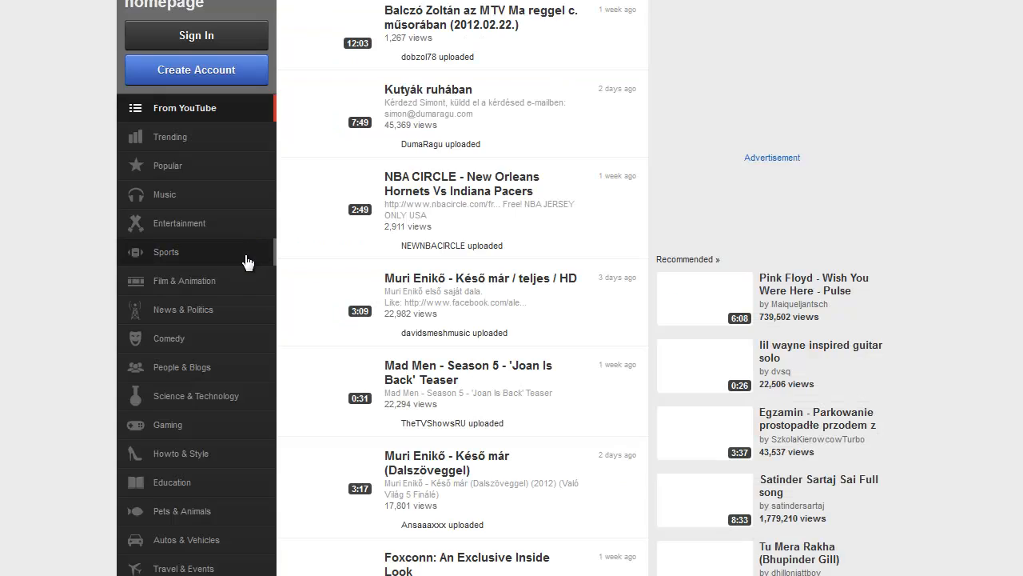
Examine the HTML source of the DemoCloud page content and close it without making changes.
scroll(772, 399, "down", 4)
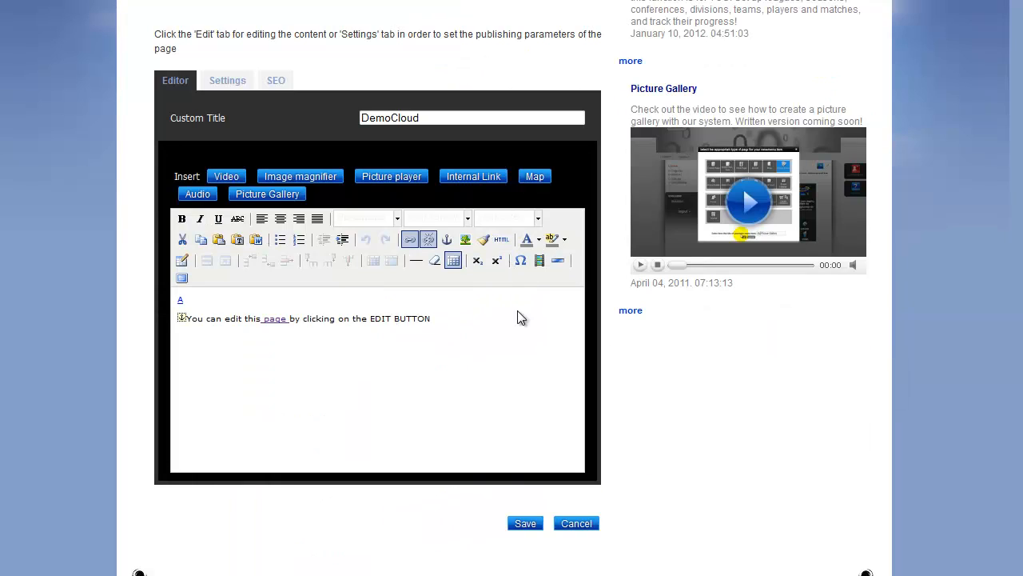
left_click(503, 240)
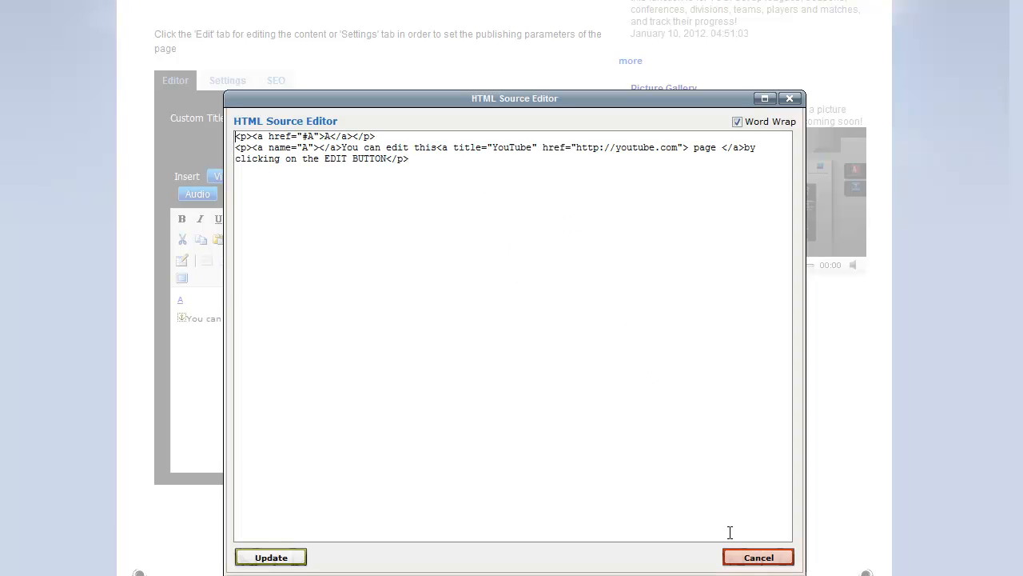
left_click(766, 557)
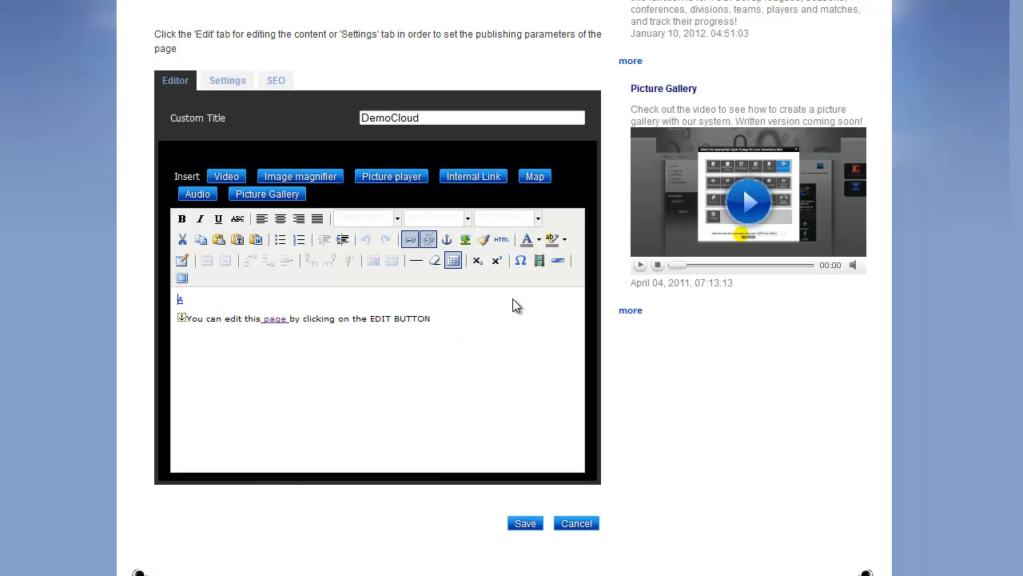
Insert a table with 2 columns, 2 rows and border 0 on a new line below the sentence.
left_click(473, 316)
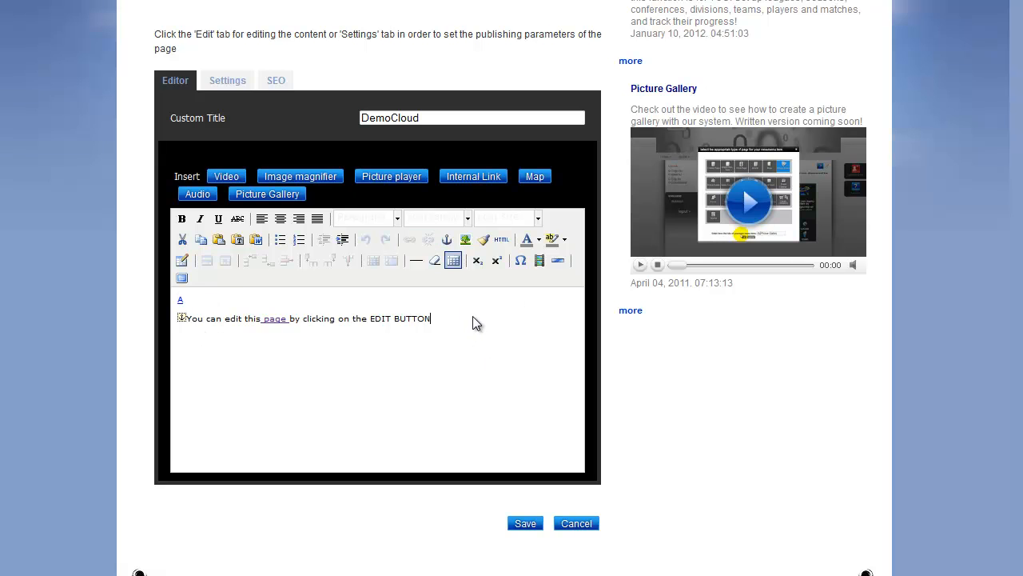
key("Return")
left_click(180, 263)
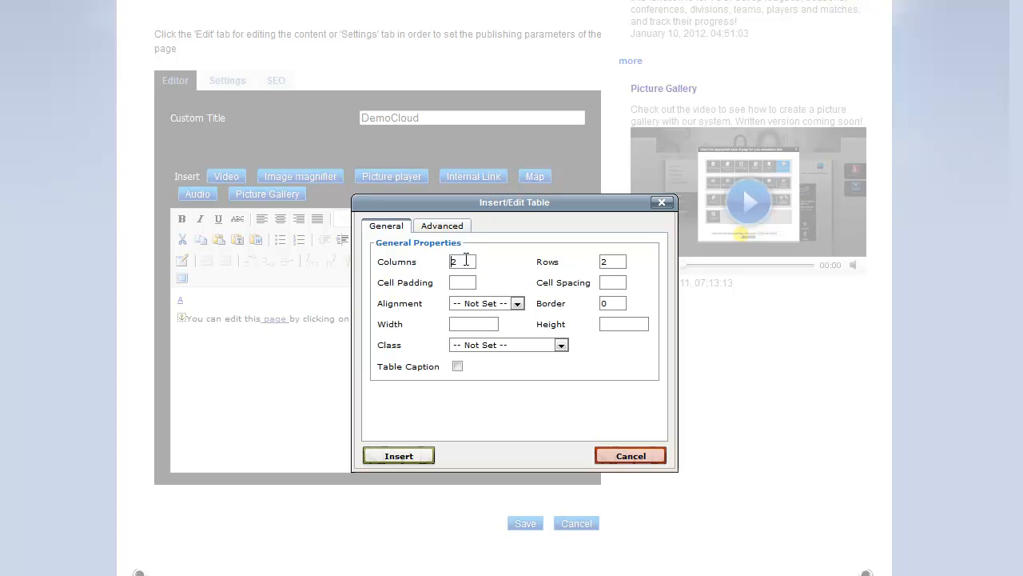
left_click_drag(466, 260, 448, 260)
left_click(472, 260)
left_click(459, 260)
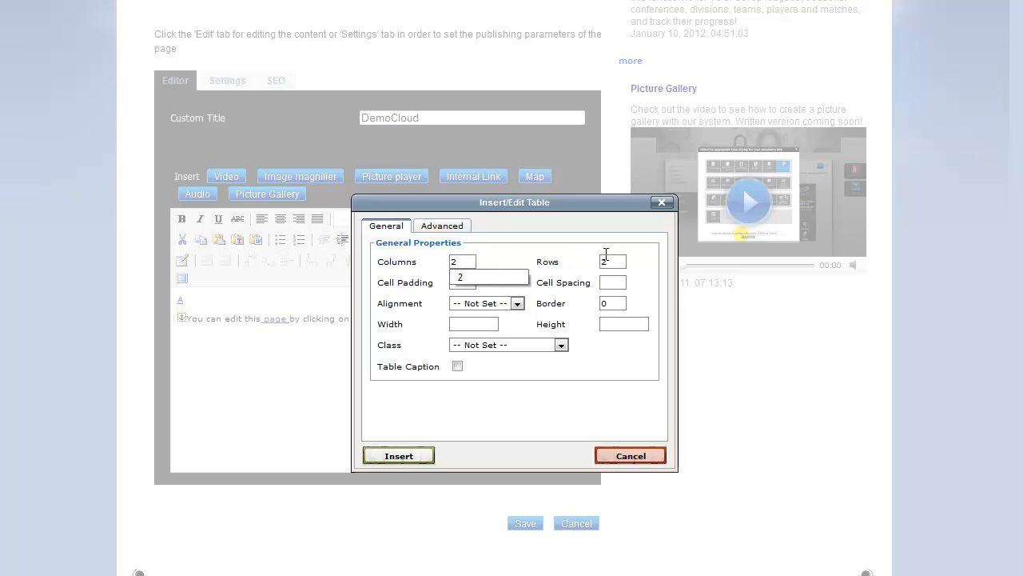
left_click(568, 252)
left_click(490, 303)
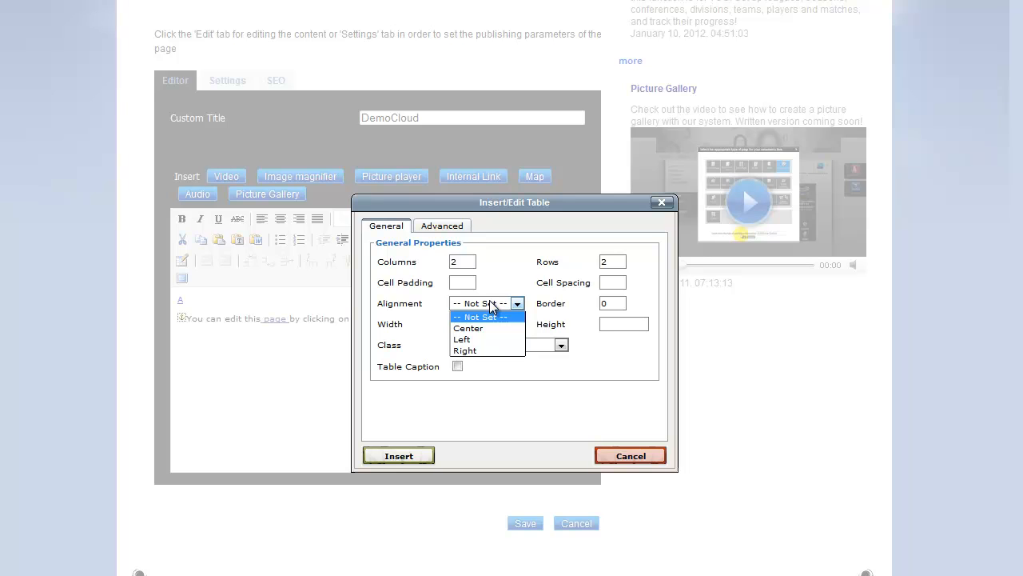
left_click(569, 386)
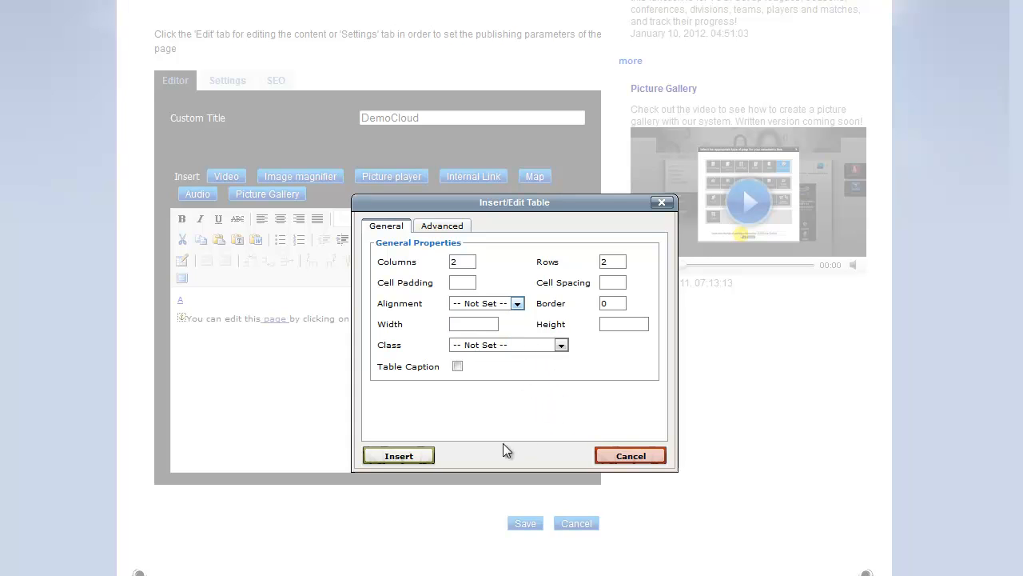
left_click(442, 227)
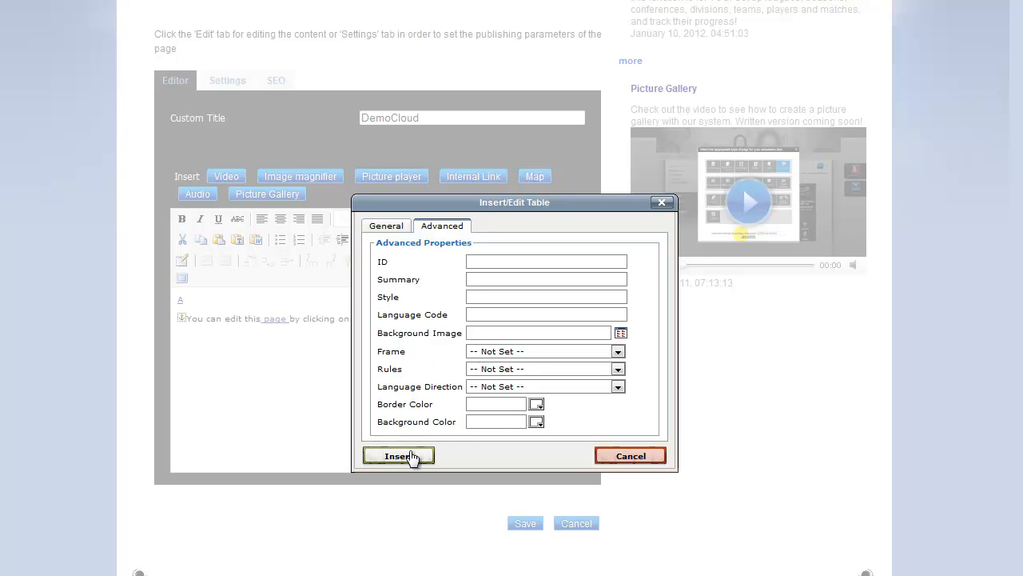
left_click(389, 227)
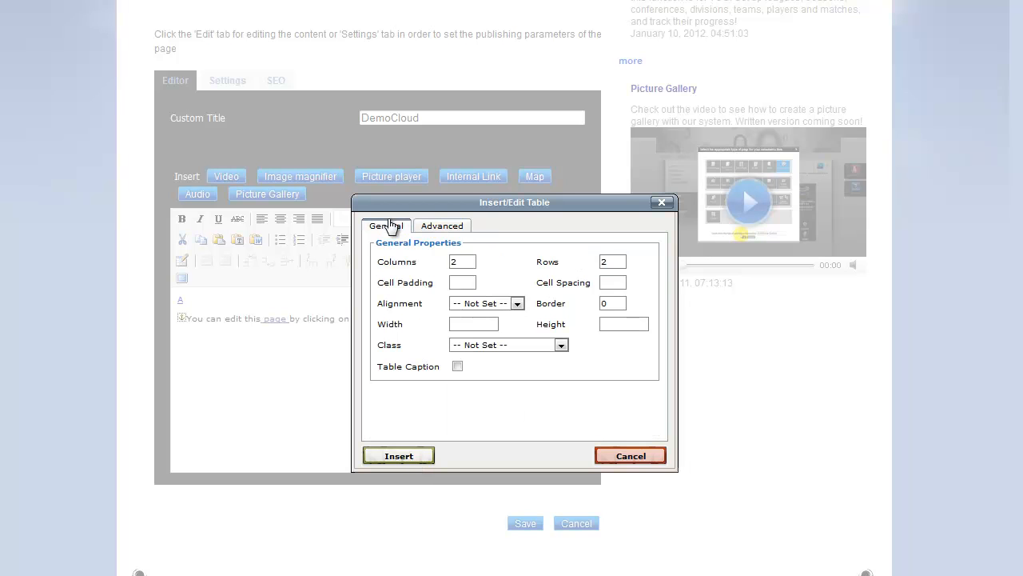
left_click(399, 456)
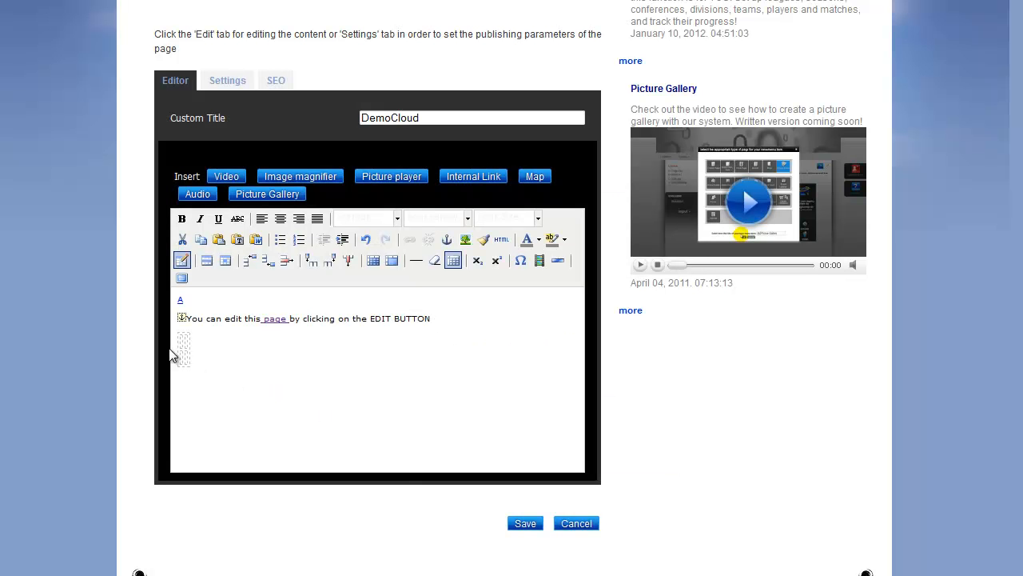